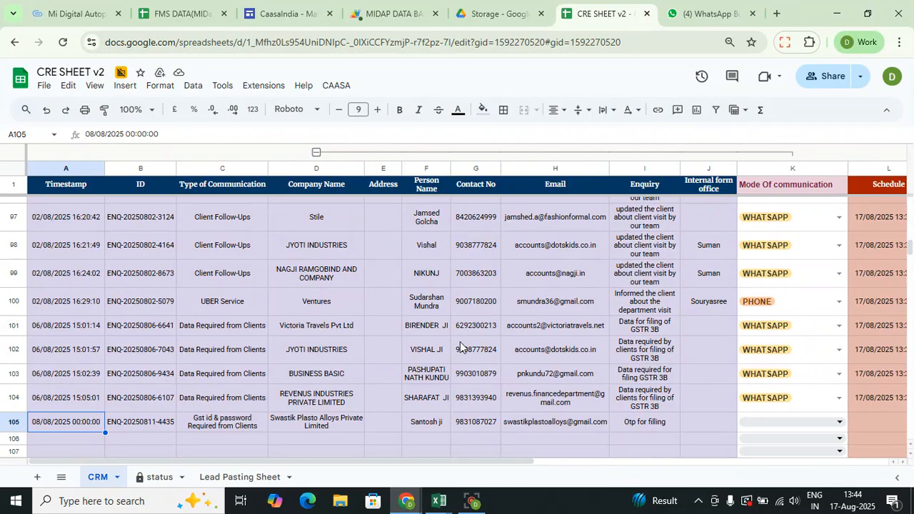
# Examine the row 105 enquiry record from its timestamp across to the Mode Of communication column.
pyautogui.press('Down')
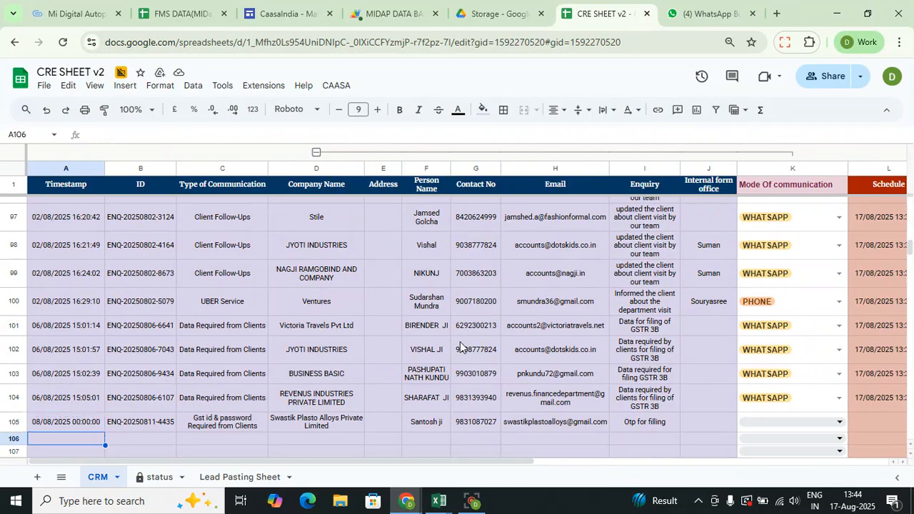
pyautogui.press('Up')
pyautogui.press('Right')
pyautogui.press('Left')
pyautogui.press('Right')
pyautogui.press('Right')
pyautogui.press('Right')
pyautogui.press('Right')
pyautogui.press('Right')
pyautogui.press('Right')
pyautogui.press('Right')
pyautogui.press('Right')
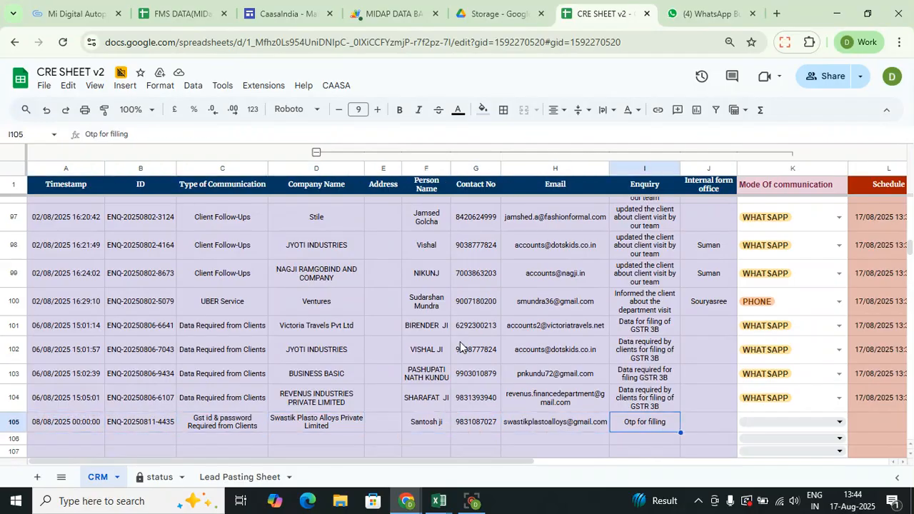
pyautogui.press('Right')
pyautogui.press('Right')
# Go back over row 105's ID, type of communication, company name and contact columns.
pyautogui.press('Left')
pyautogui.press('Left')
pyautogui.press('Left')
pyautogui.press('Left')
pyautogui.press('Left')
pyautogui.press('Left')
pyautogui.press('Left')
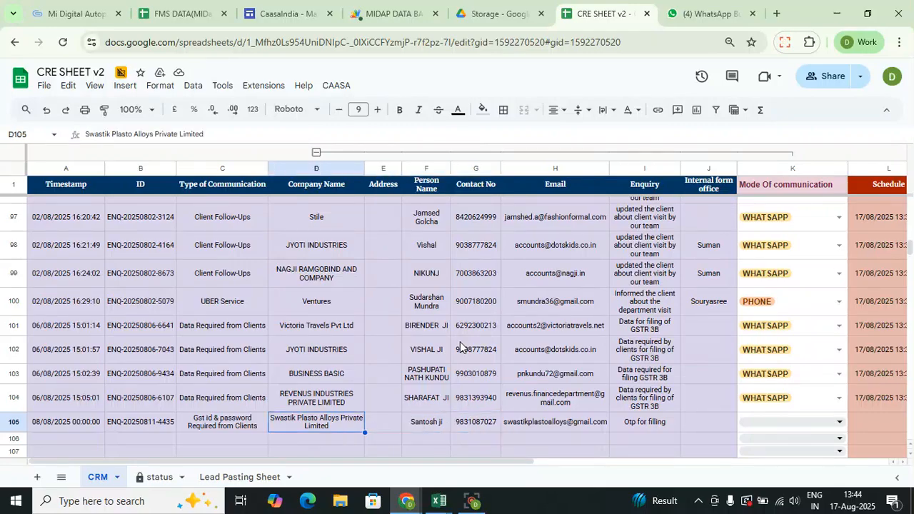
pyautogui.press('Left')
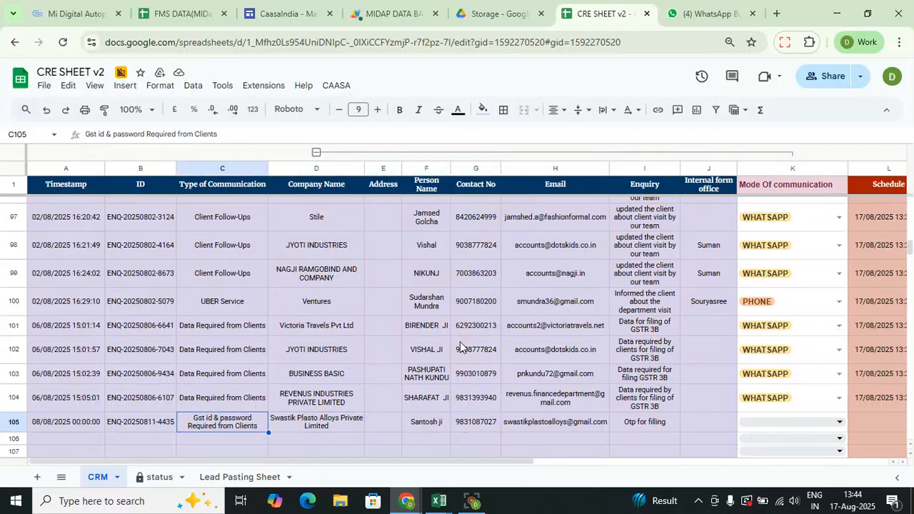
pyautogui.press('Left')
pyautogui.press('Left')
pyautogui.press('Right')
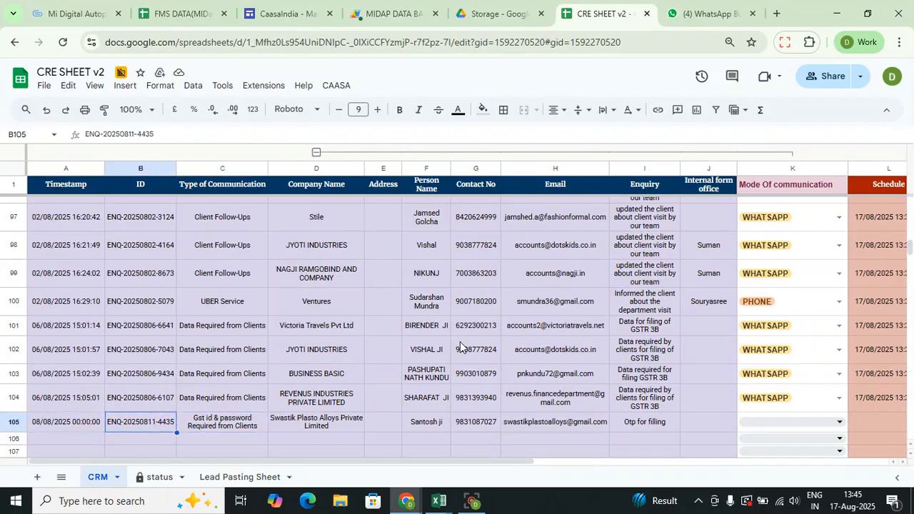
pyautogui.press('Right')
pyautogui.press('Right')
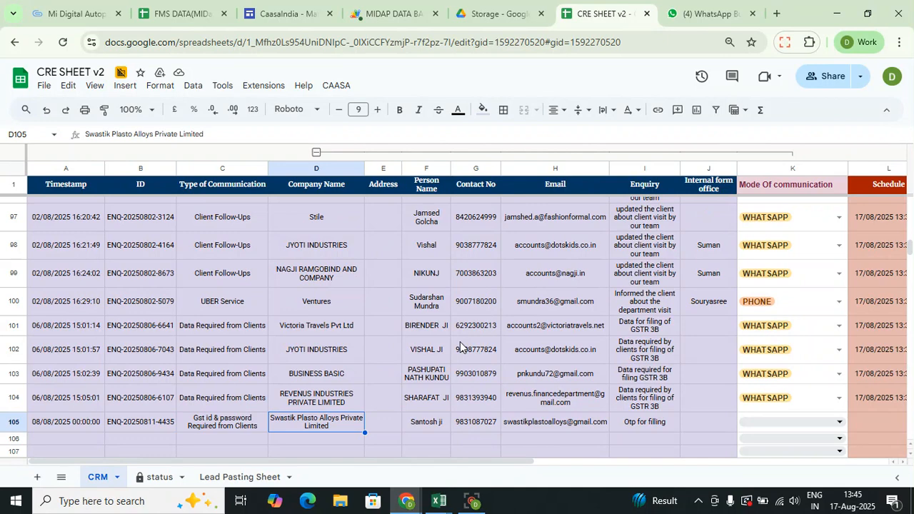
pyautogui.press('Right')
pyautogui.press('Right')
pyautogui.press('Right')
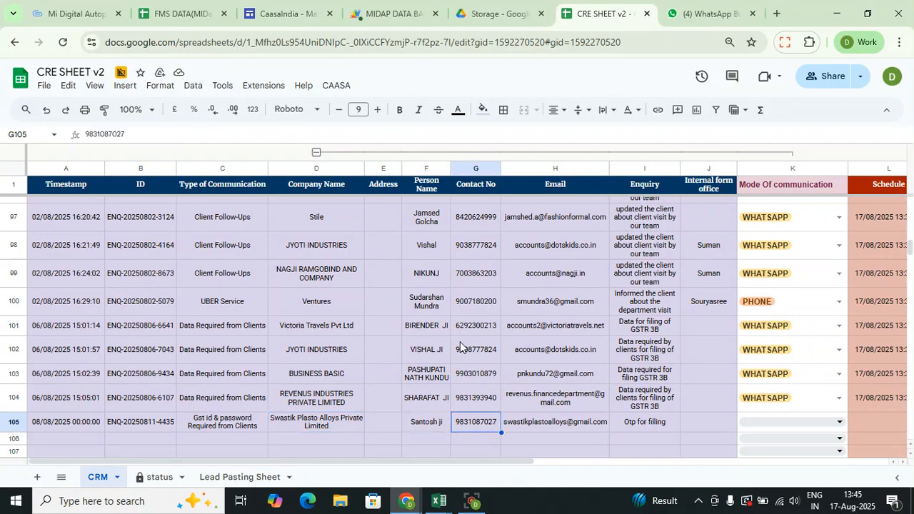
# Examine the follow-up columns of row 105, including Schedule, Last Call, Status, Remarks and Link.
pyautogui.press('Right')
pyautogui.press('Right')
pyautogui.press('Right')
pyautogui.press('Right')
pyautogui.press('Right')
pyautogui.press('Right')
pyautogui.press('Right')
pyautogui.press('Right')
pyautogui.press('Left')
pyautogui.press('Left')
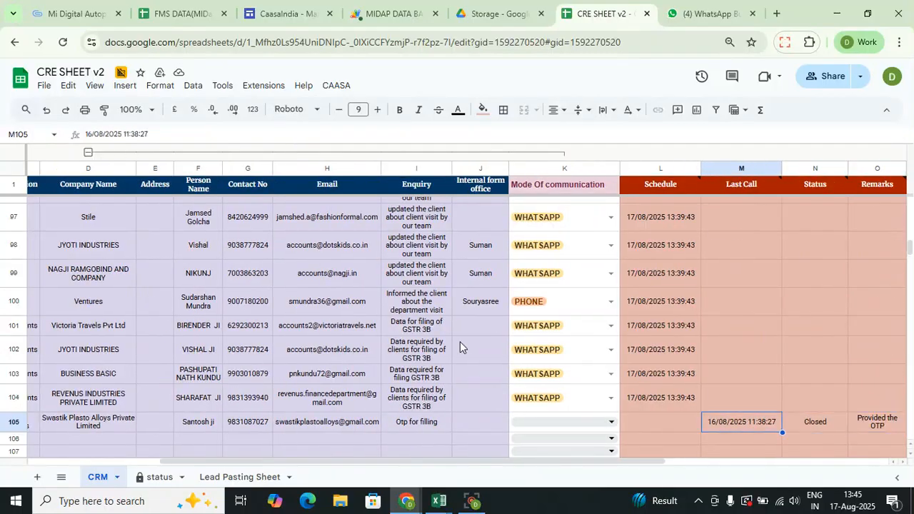
pyautogui.press('Right')
pyautogui.press('Right')
pyautogui.press('Right')
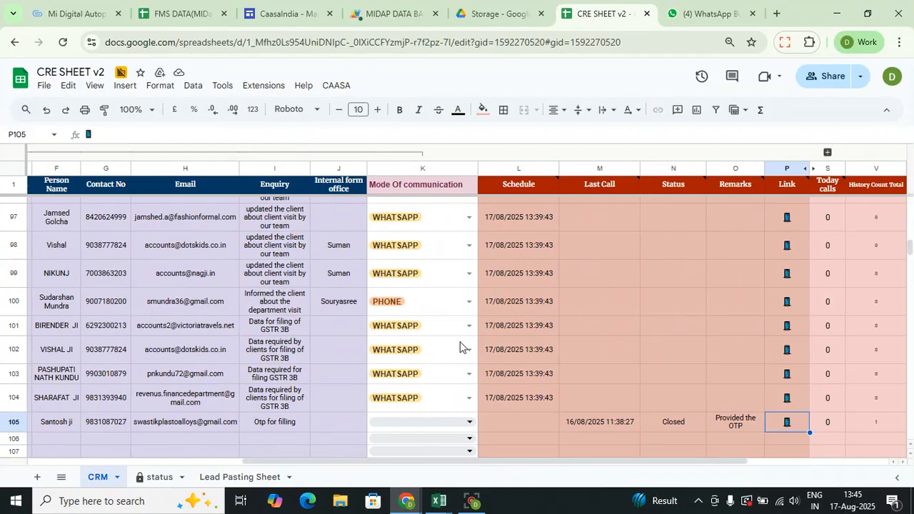
pyautogui.press('Left')
pyautogui.press('Left')
pyautogui.press('Left')
pyautogui.press('Left')
pyautogui.press('Left')
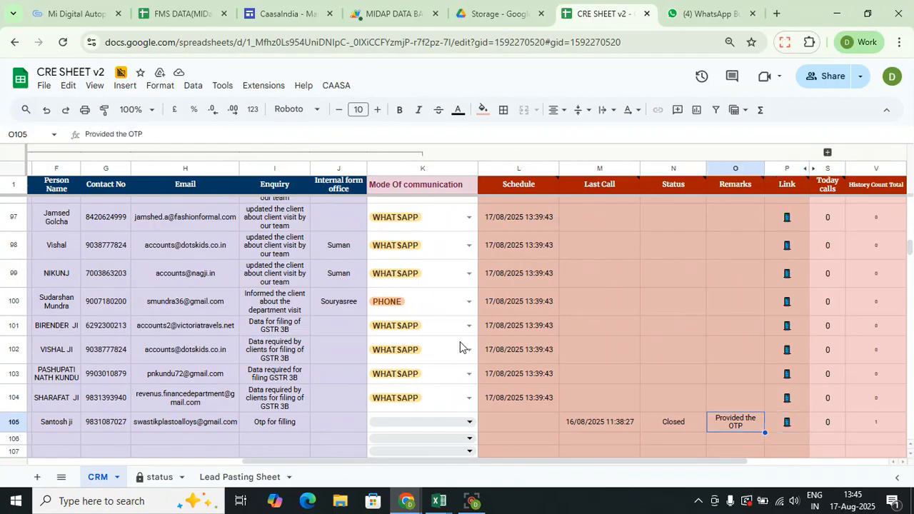
# Return to the start of row 105 and review its client details up to the Enquiry column.
pyautogui.press('Home')
pyautogui.press('Right')
pyautogui.press('Right')
pyautogui.press('Right')
pyautogui.press('Right')
pyautogui.press('Right')
pyautogui.press('Right')
pyautogui.press('Right')
pyautogui.press('Right')
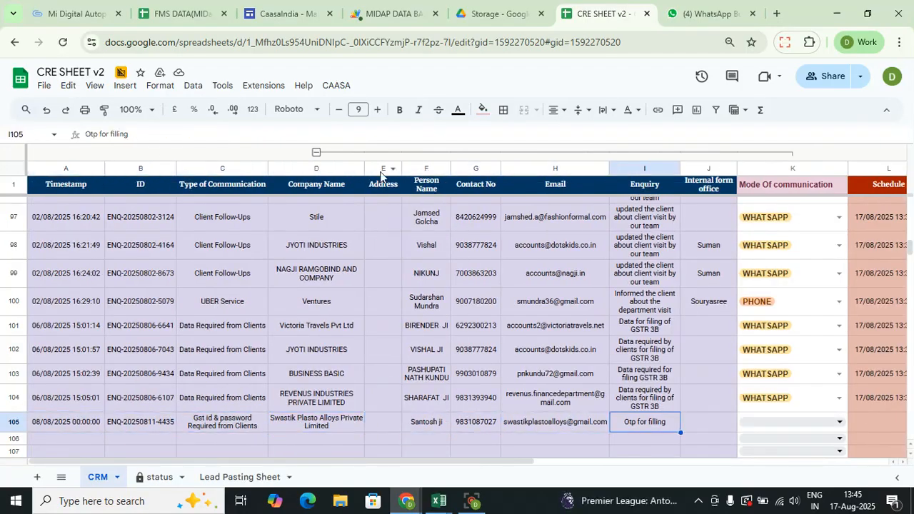
# Bring up the Add Enquiry form and examine the available Type of Communication options.
pyautogui.click(346, 93)
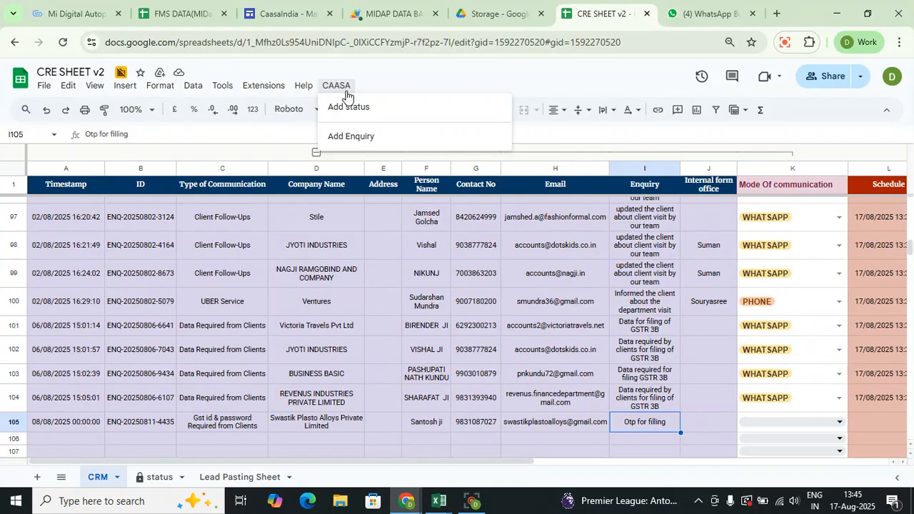
pyautogui.click(358, 140)
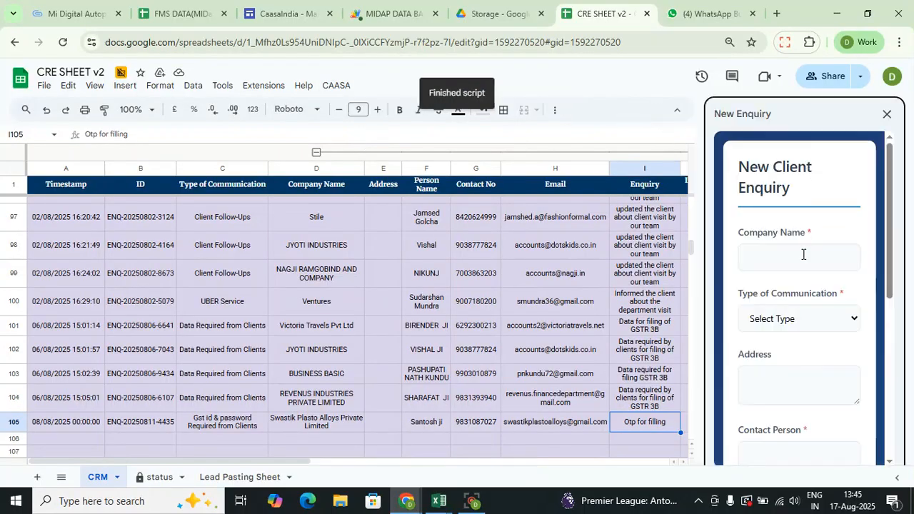
pyautogui.click(812, 251)
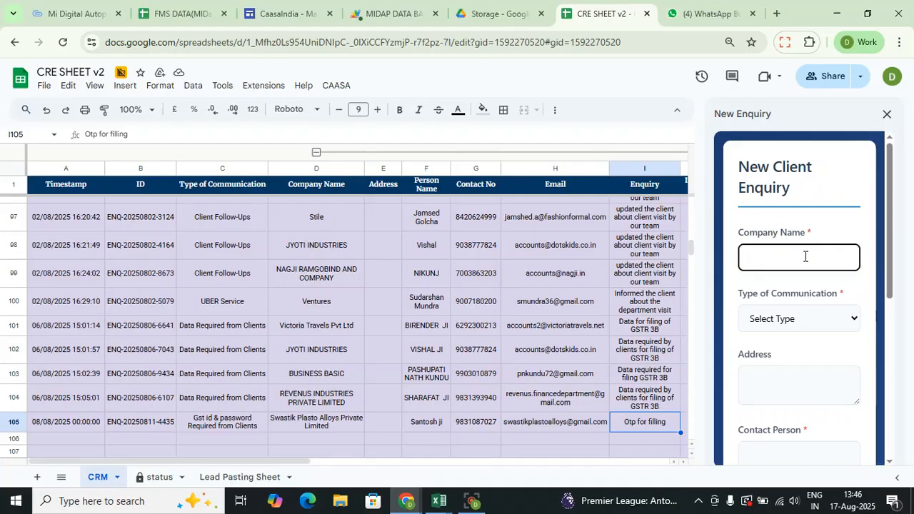
pyautogui.click(809, 319)
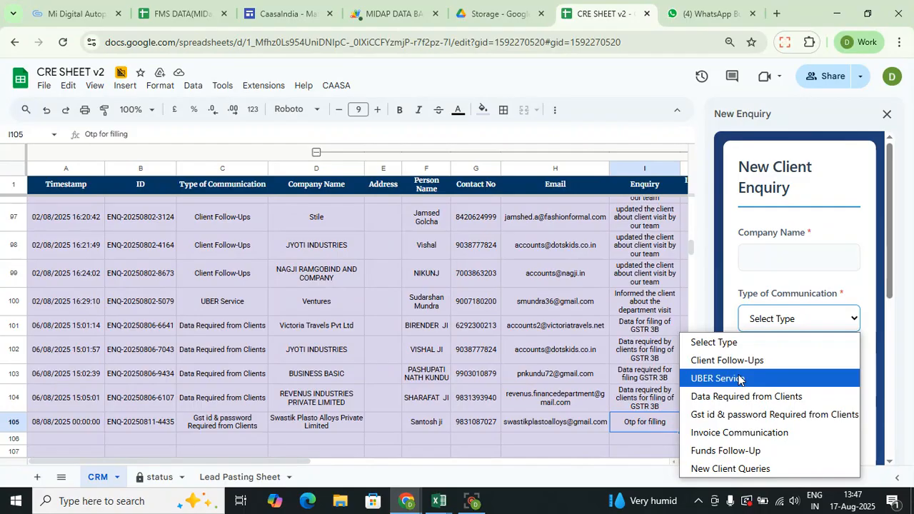
pyautogui.click(835, 312)
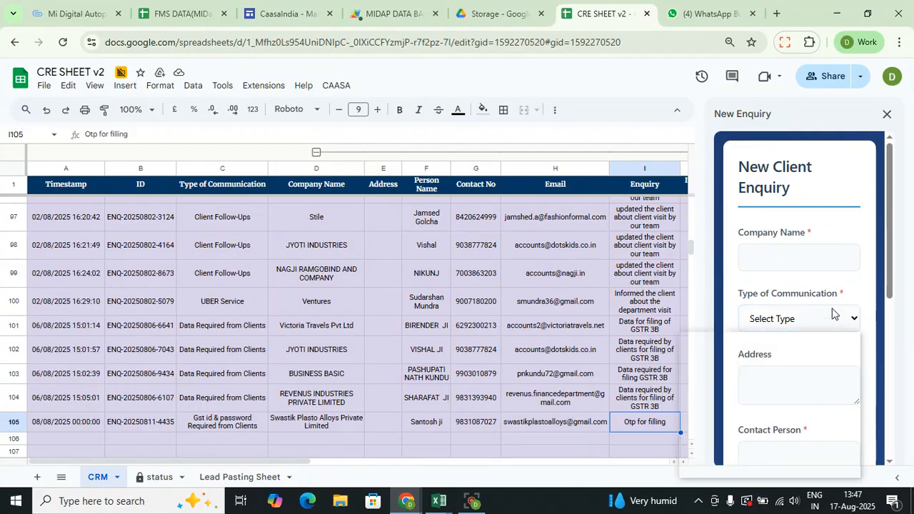
pyautogui.click(835, 312)
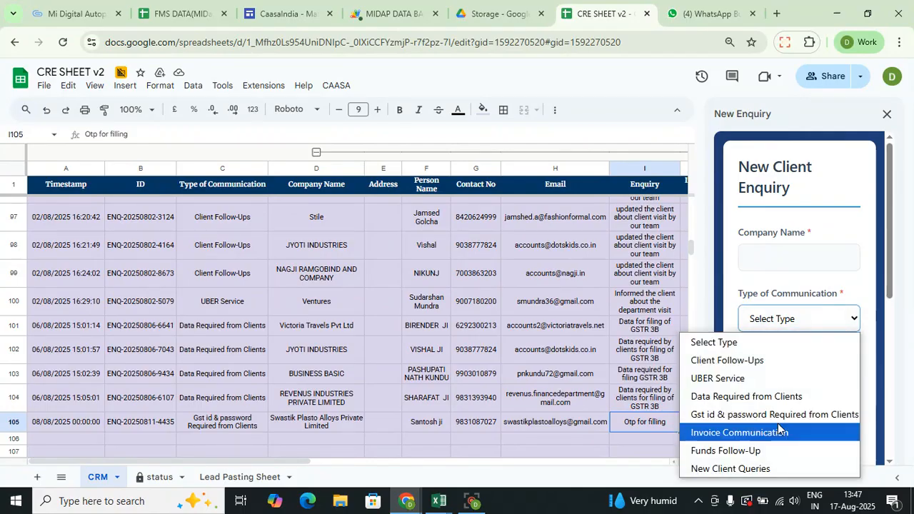
# Review the remaining New Client Enquiry fields from Address to Internal form office, and close the form without submitting.
pyautogui.click(834, 256)
pyautogui.moveTo(890, 265); pyautogui.dragTo(891, 290)
pyautogui.click(771, 336)
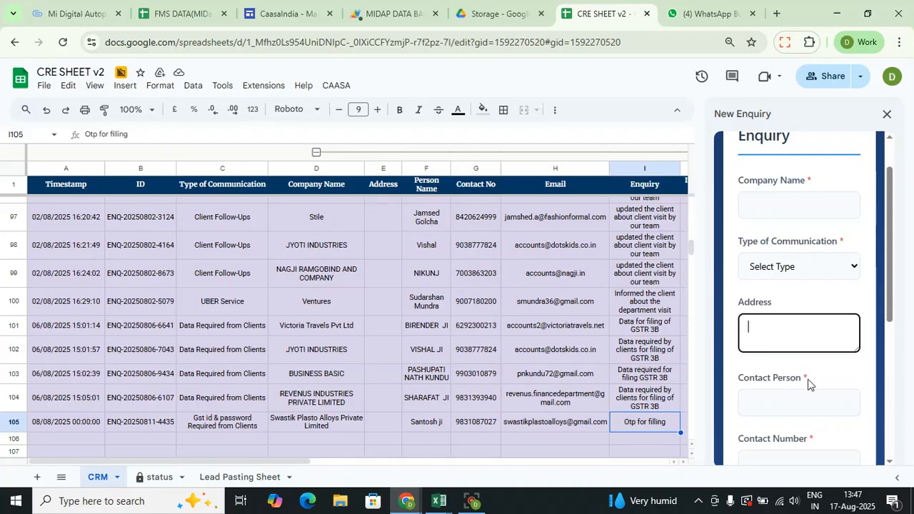
pyautogui.moveTo(888, 270); pyautogui.dragTo(889, 327)
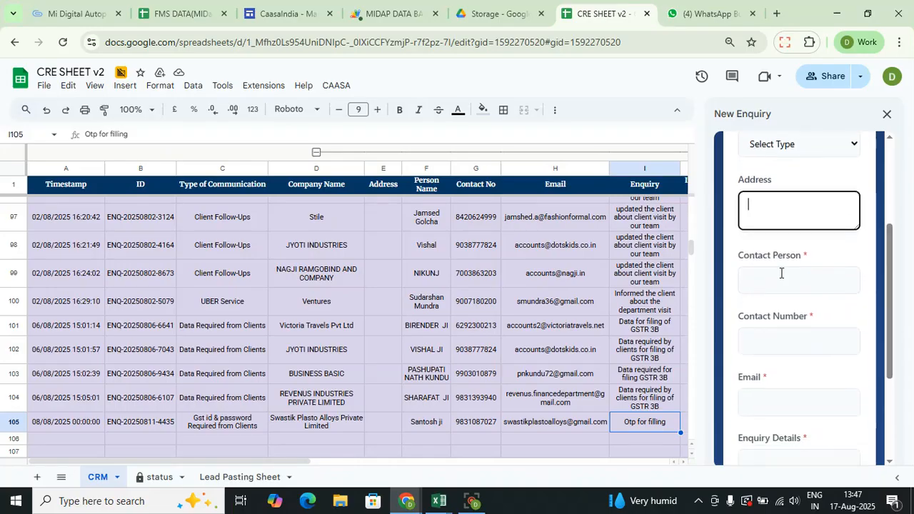
pyautogui.click(780, 272)
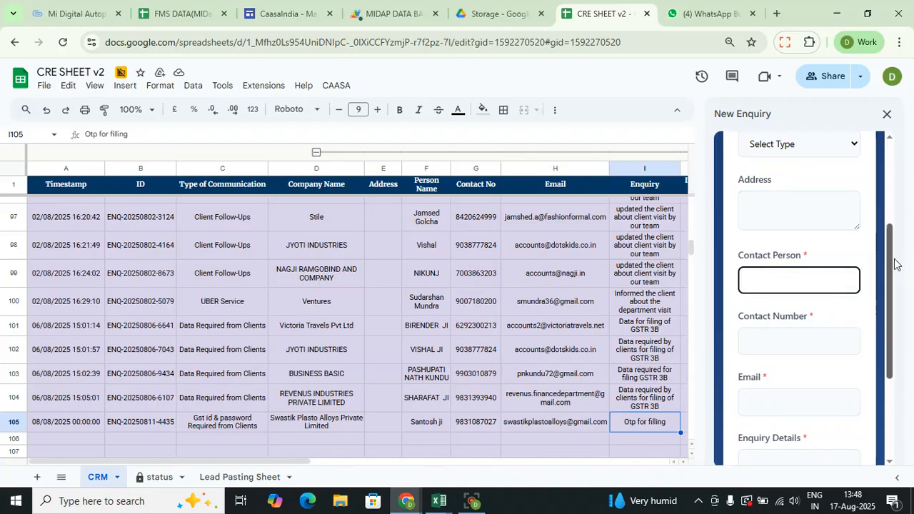
pyautogui.moveTo(894, 264); pyautogui.dragTo(898, 211)
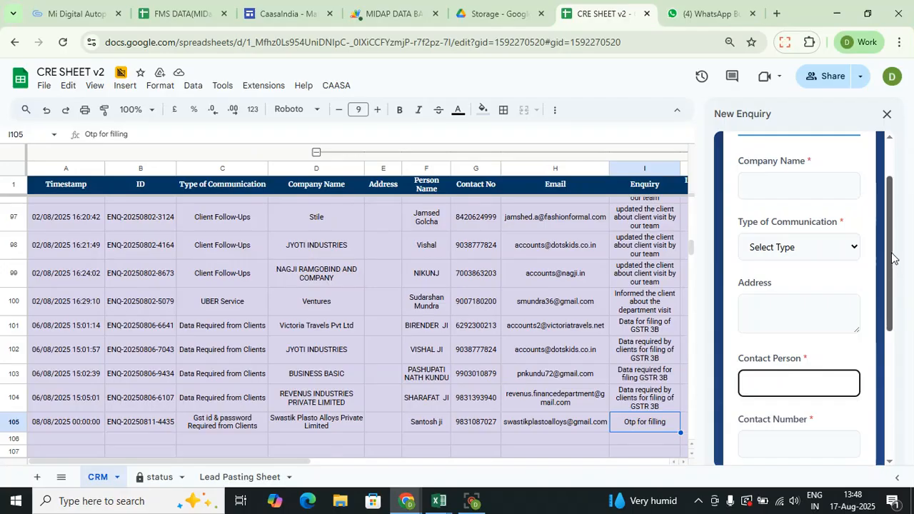
pyautogui.moveTo(892, 265); pyautogui.dragTo(893, 283)
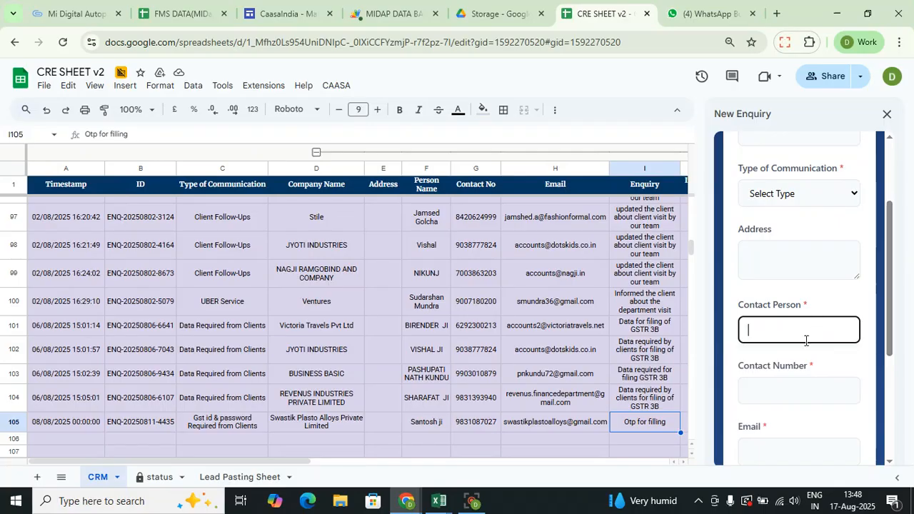
pyautogui.click(790, 392)
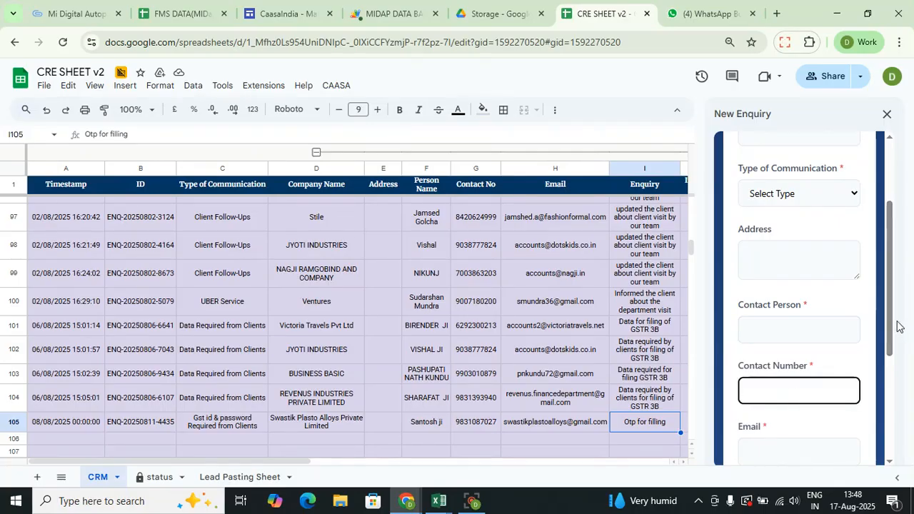
pyautogui.moveTo(888, 323); pyautogui.dragTo(890, 359)
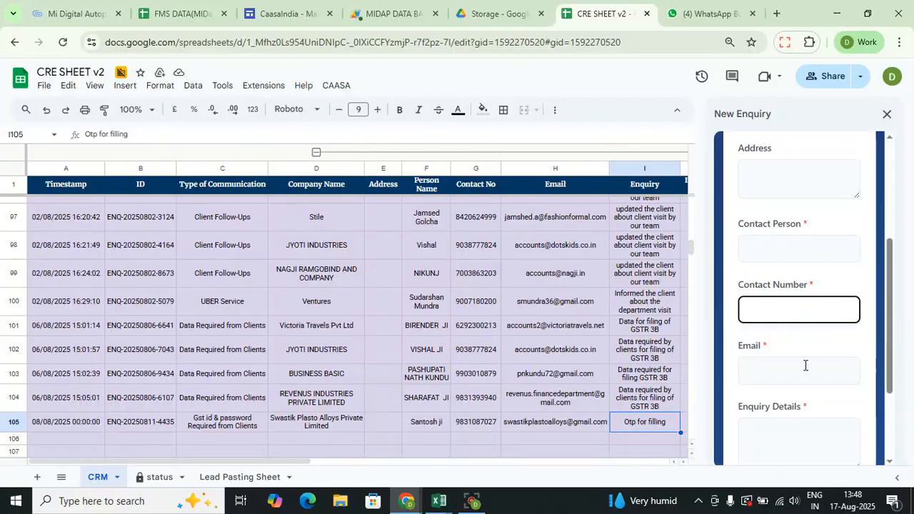
pyautogui.moveTo(891, 327); pyautogui.dragTo(891, 367)
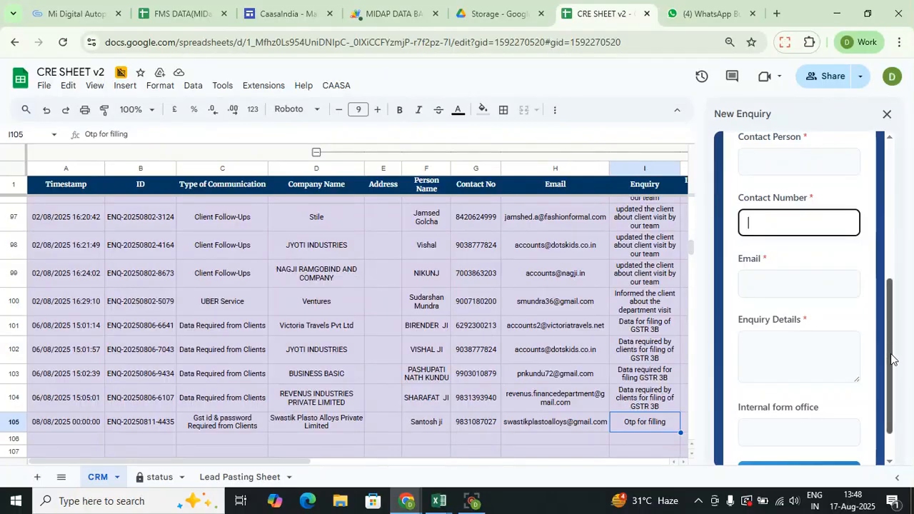
pyautogui.scroll(-1, 891, 358)
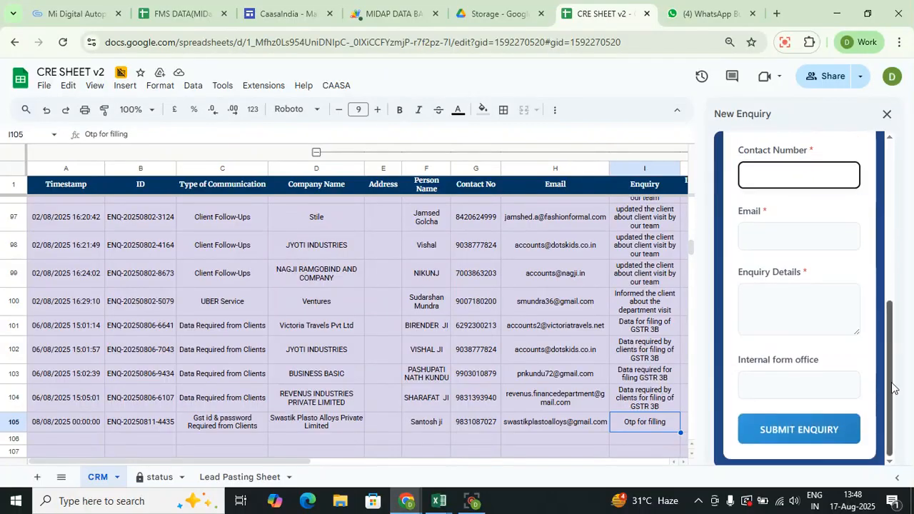
pyautogui.click(798, 383)
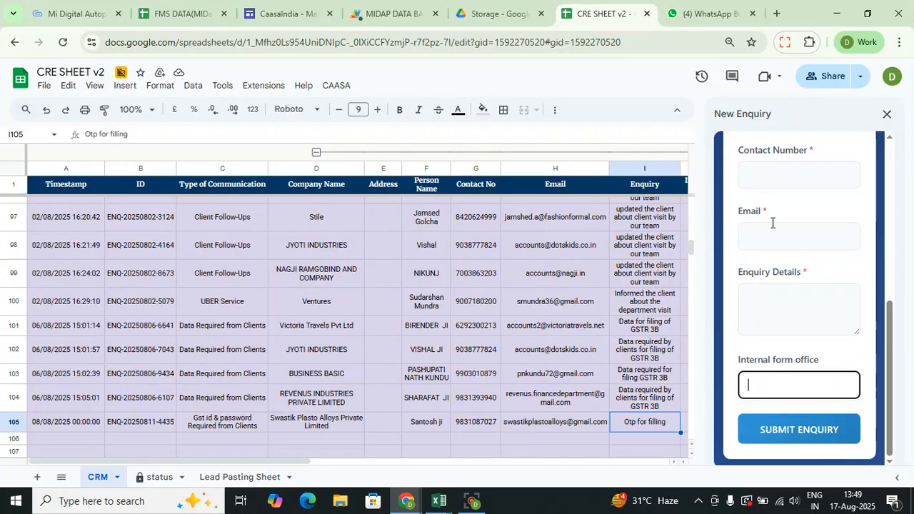
pyautogui.click(888, 117)
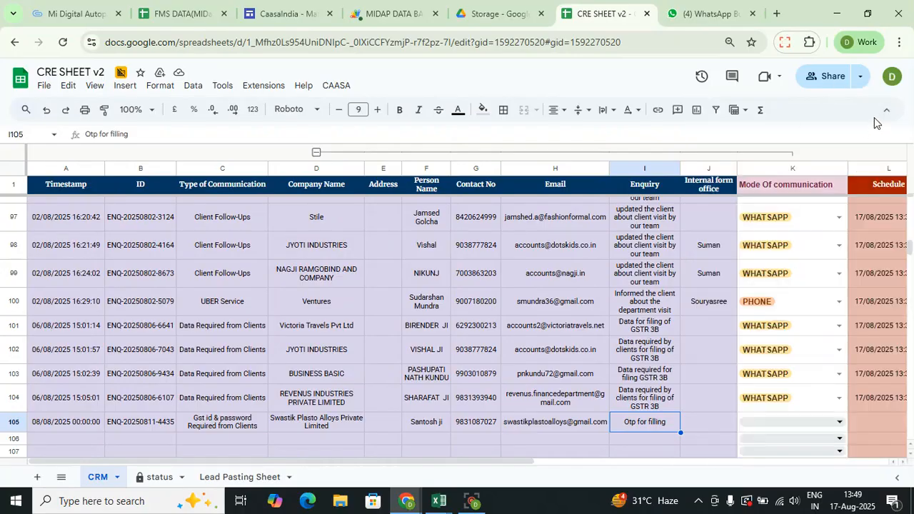
# Set the Mode Of communication in row 105 to both WHATSAPP and PHONE.
pyautogui.click(704, 426)
pyautogui.press('Right')
pyautogui.press('Right')
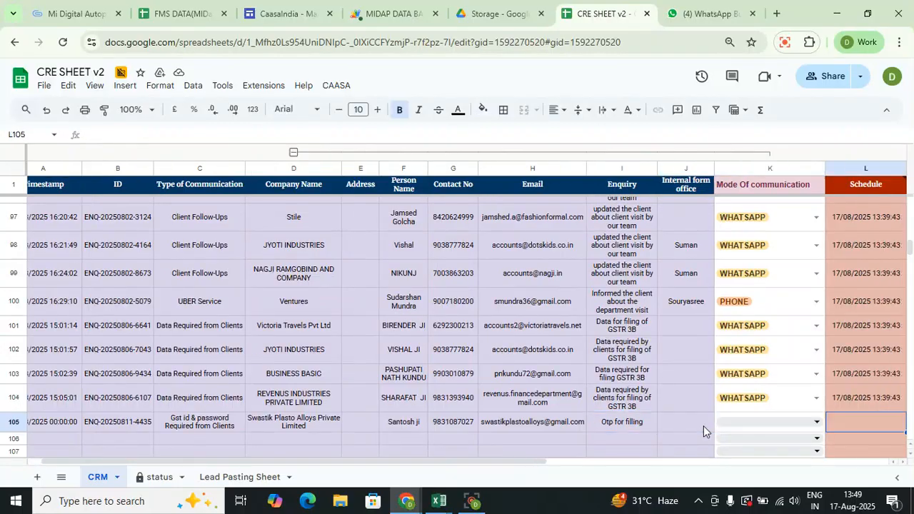
pyautogui.press('Left')
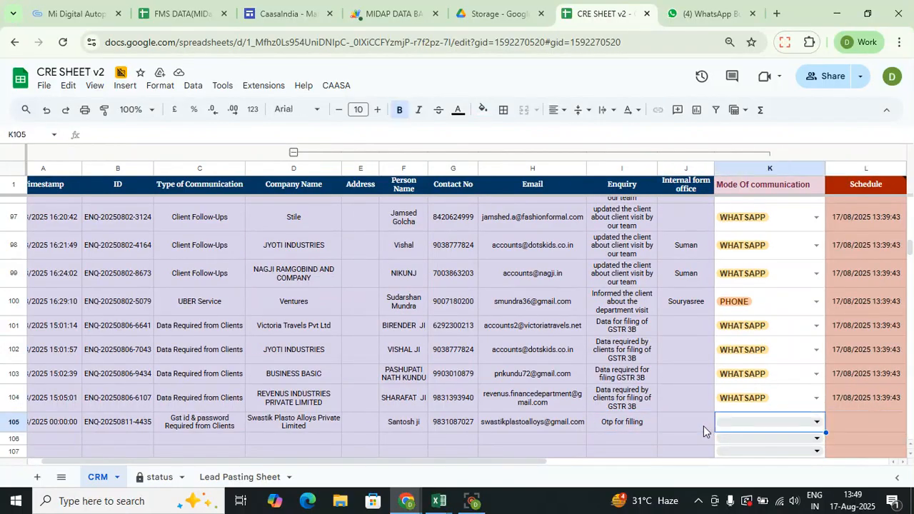
pyautogui.click(817, 424)
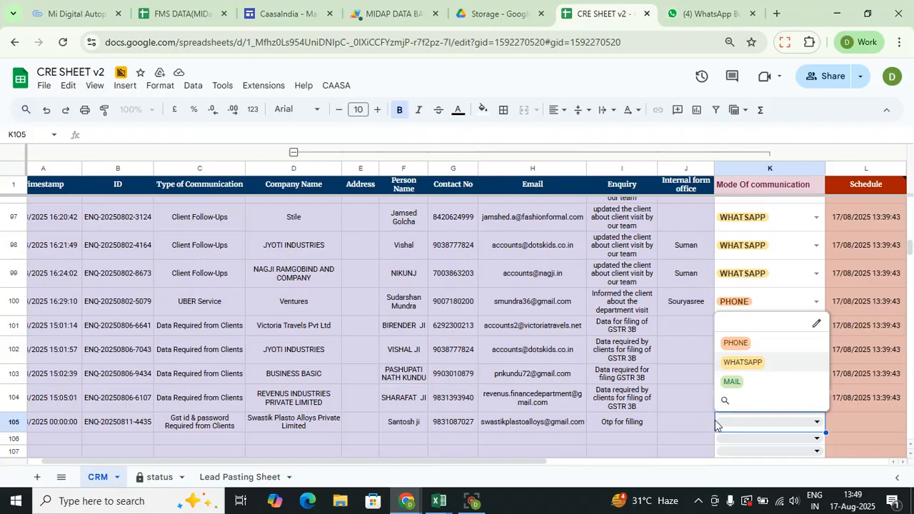
pyautogui.click(775, 367)
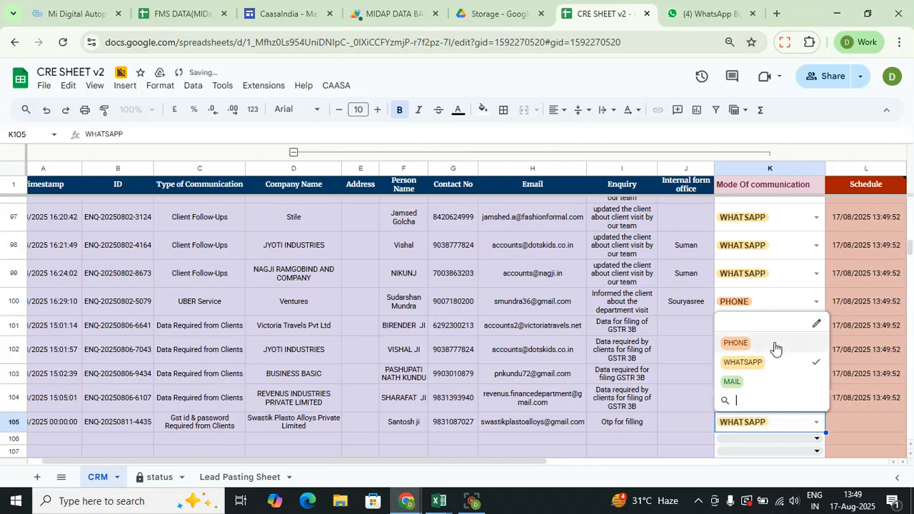
pyautogui.click(776, 345)
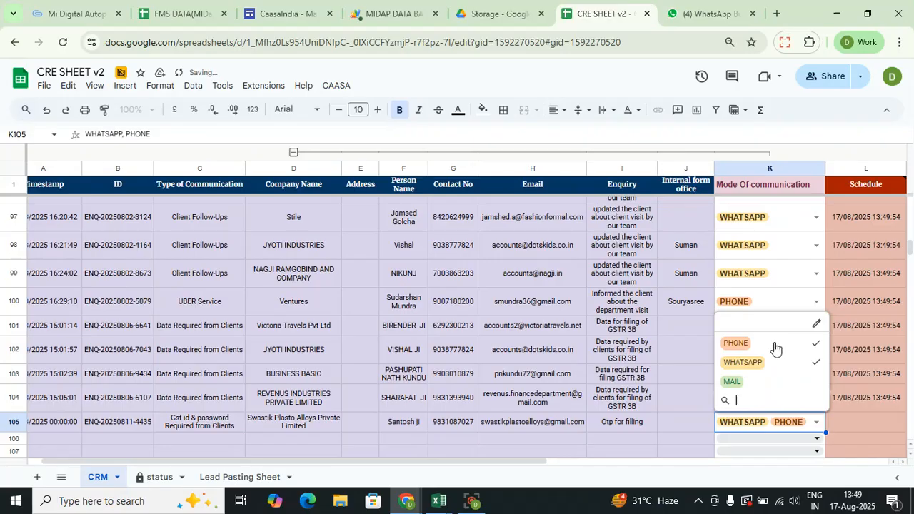
pyautogui.press('Return')
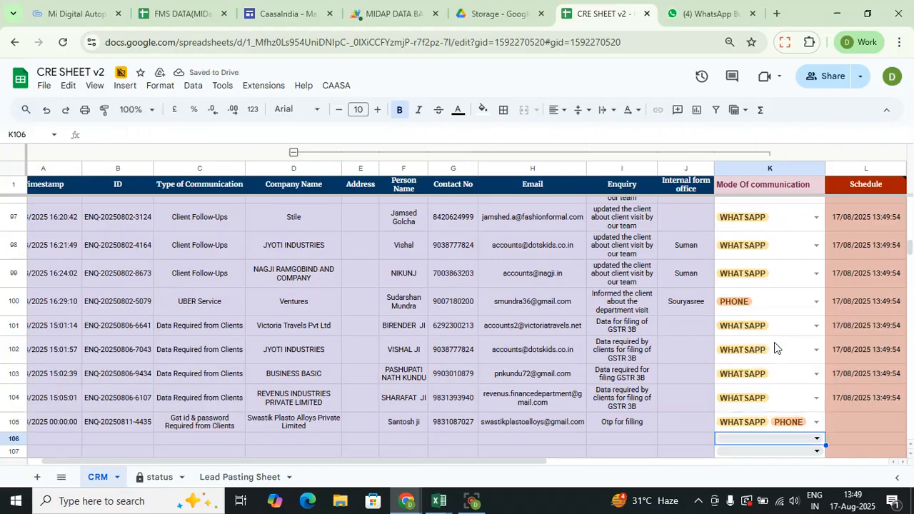
# Add MAIL to the Mode Of communication in row 105, and clear all the selected modes from that cell.
pyautogui.click(816, 424)
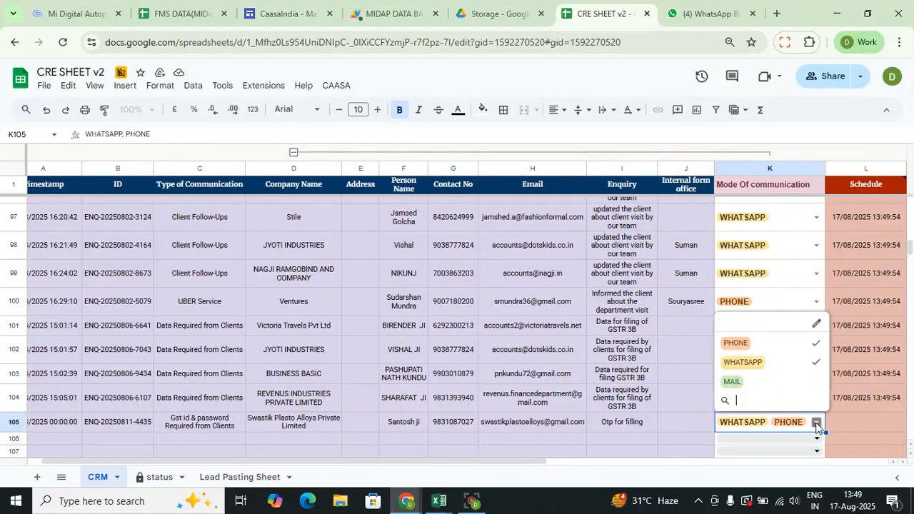
pyautogui.click(758, 382)
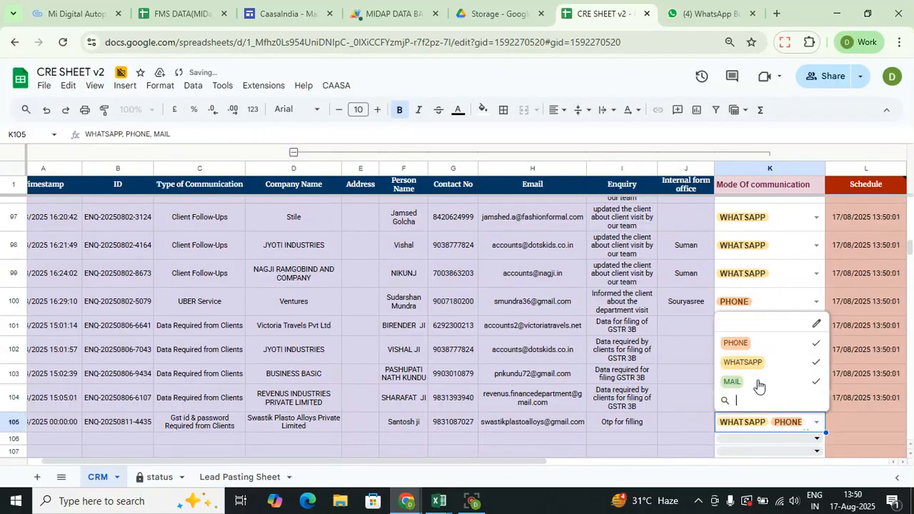
pyautogui.press('Return')
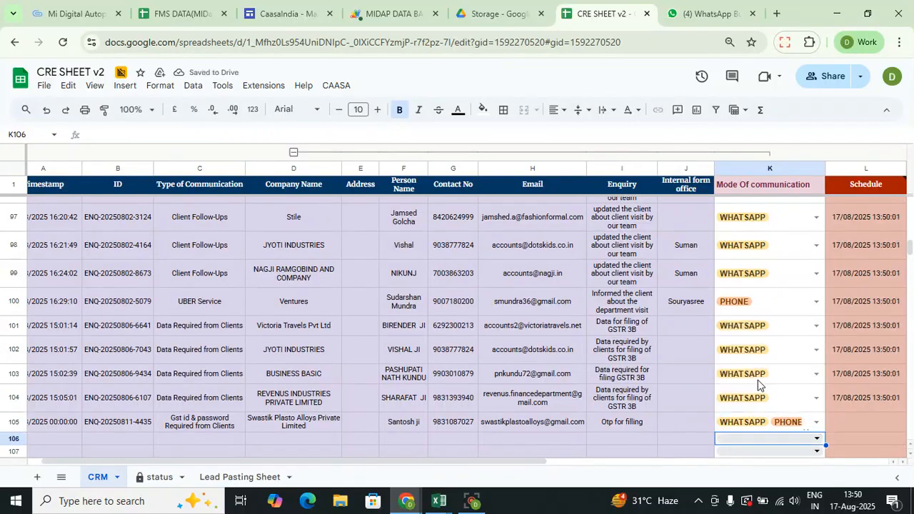
pyautogui.press('Up')
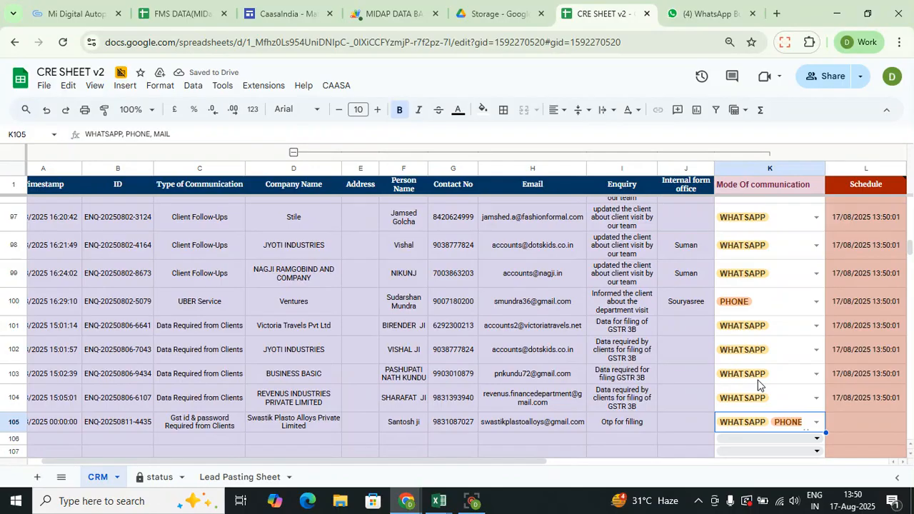
pyautogui.press('Delete')
# Review the Schedule, Last Call, Status, Remarks and Link columns of row 105.
pyautogui.press('Right')
pyautogui.press('Right')
pyautogui.press('Right')
pyautogui.press('Right')
pyautogui.press('Right')
pyautogui.press('Right')
pyautogui.press('Left')
pyautogui.press('Left')
pyautogui.press('Left')
pyautogui.press('Left')
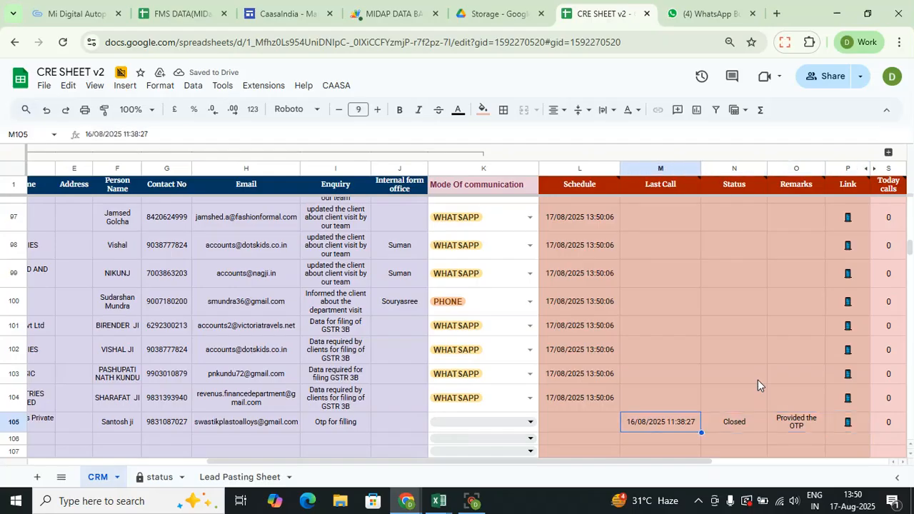
pyautogui.press('Right')
pyautogui.press('Left')
# Open the Update Lead Status form from row 105's Link cell and look over its fields.
pyautogui.moveTo(849, 427)
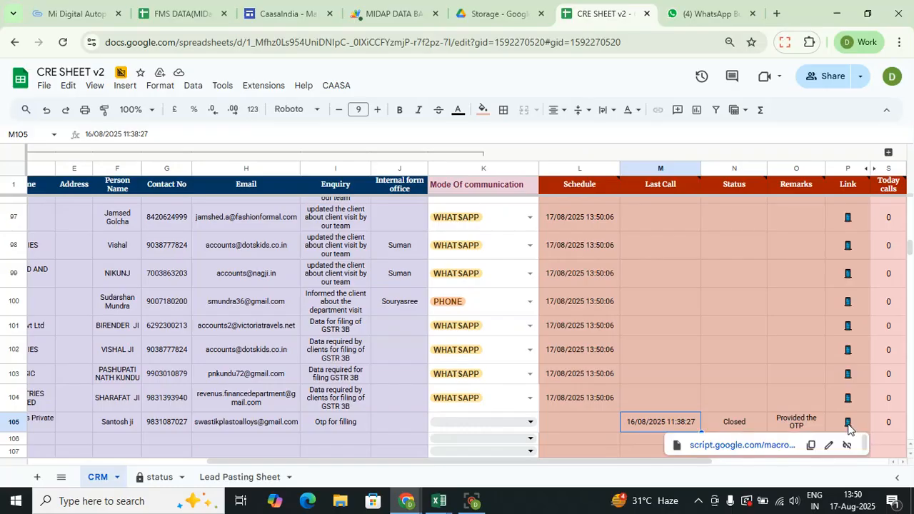
pyautogui.moveTo(852, 182)
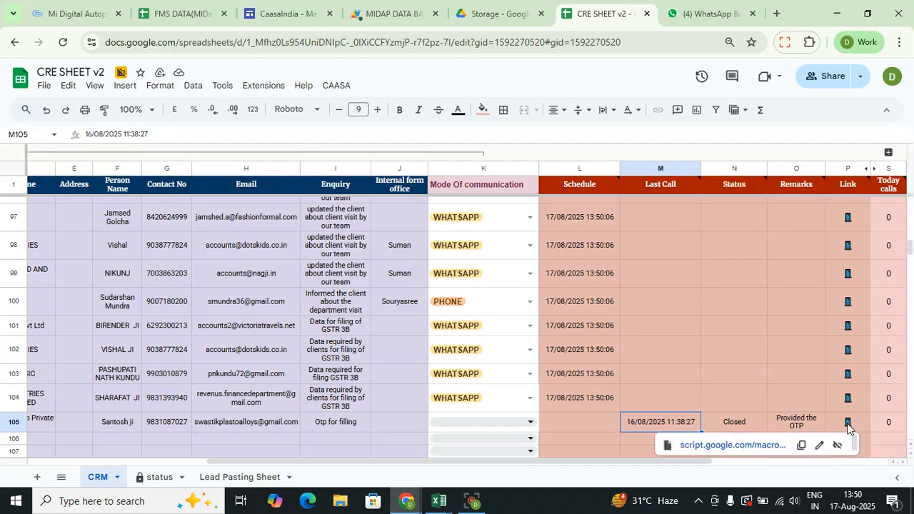
pyautogui.click(732, 445)
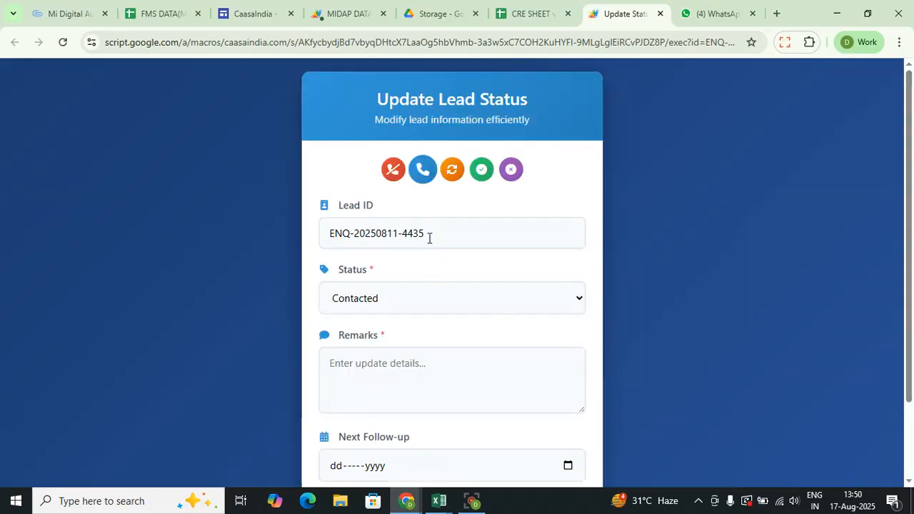
pyautogui.scroll(-1, 909, 145)
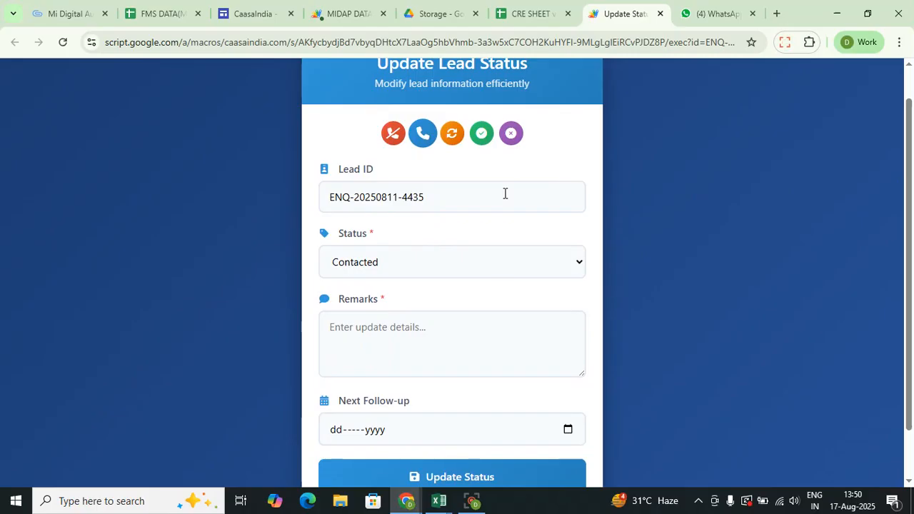
# Compare the enquiry ID of row 105 in CRE SHEET v2 with the Lead ID in the Update Lead Status form.
pyautogui.click(538, 14)
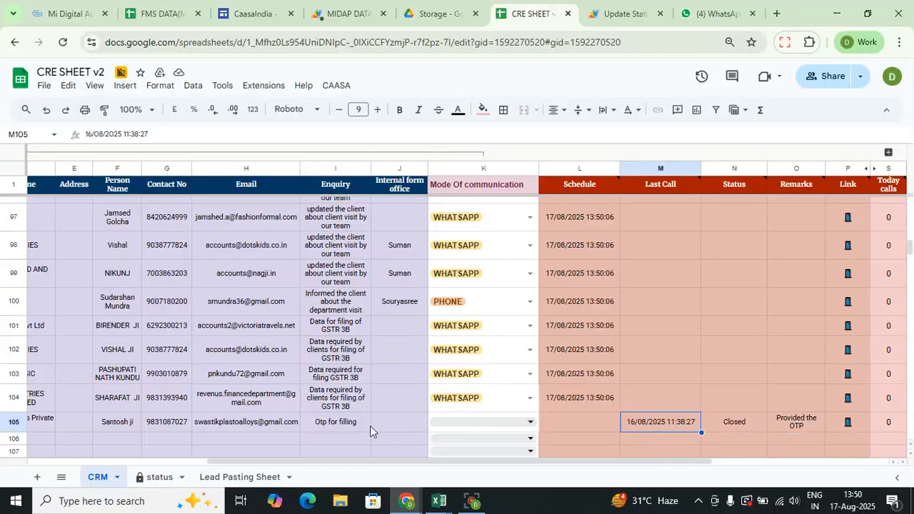
pyautogui.hotkey('ctrl', 'Left')
pyautogui.hotkey('ctrl', 'Left')
pyautogui.hotkey('ctrl', 'Left')
pyautogui.hotkey('ctrl', 'Left')
pyautogui.press('Right')
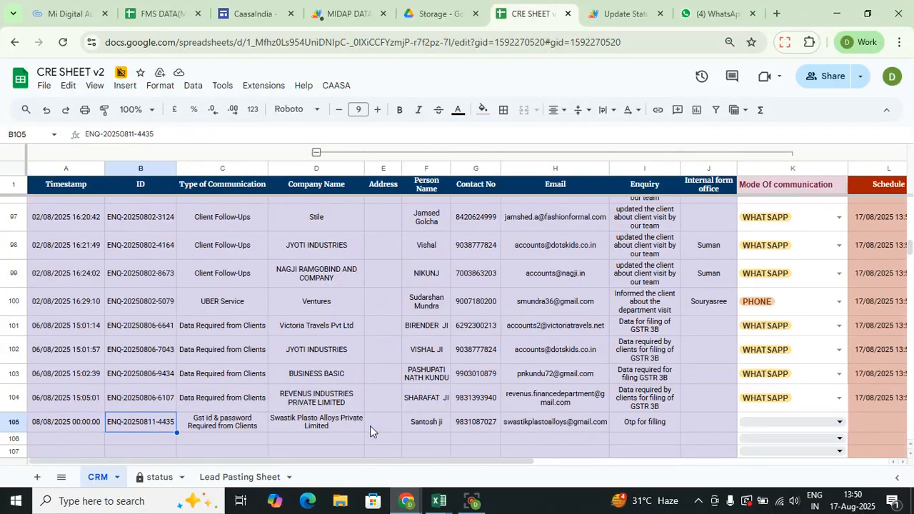
pyautogui.click(634, 13)
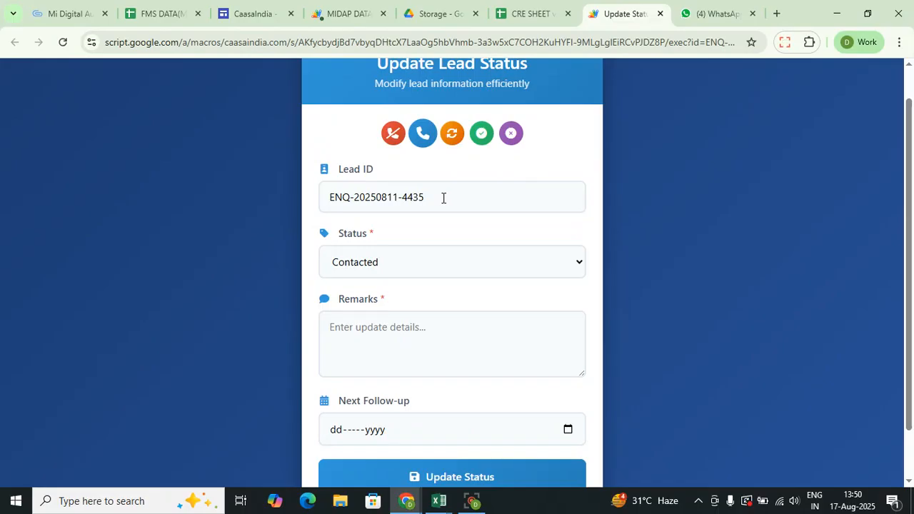
# Try Converted as the lead's Status and review the other status options.
pyautogui.click(462, 264)
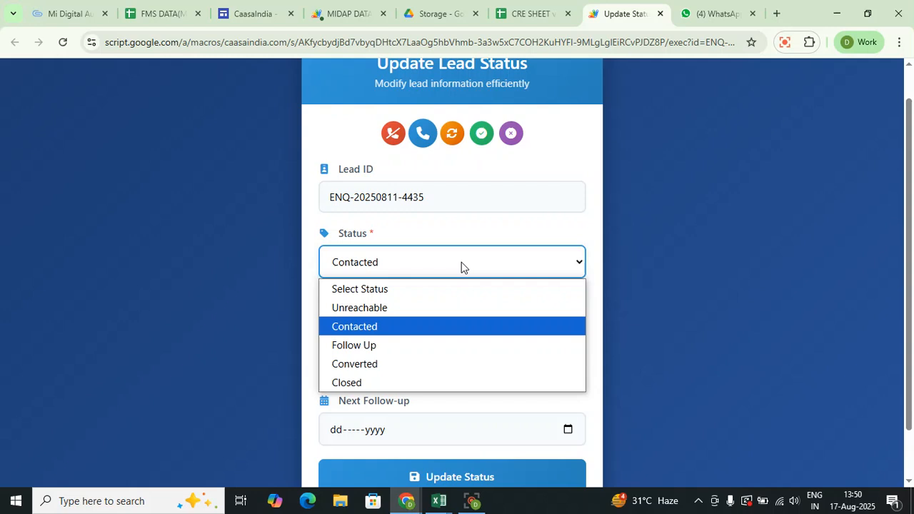
pyautogui.click(437, 362)
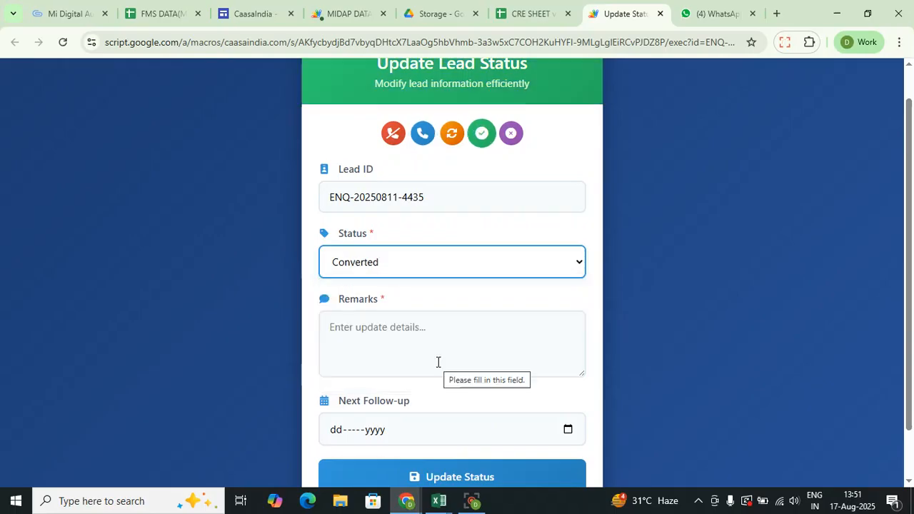
pyautogui.click(503, 271)
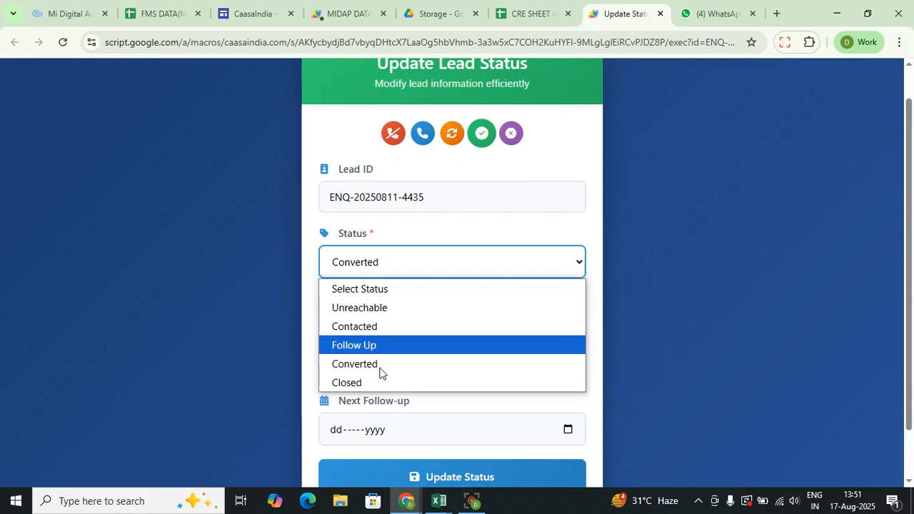
pyautogui.click(478, 402)
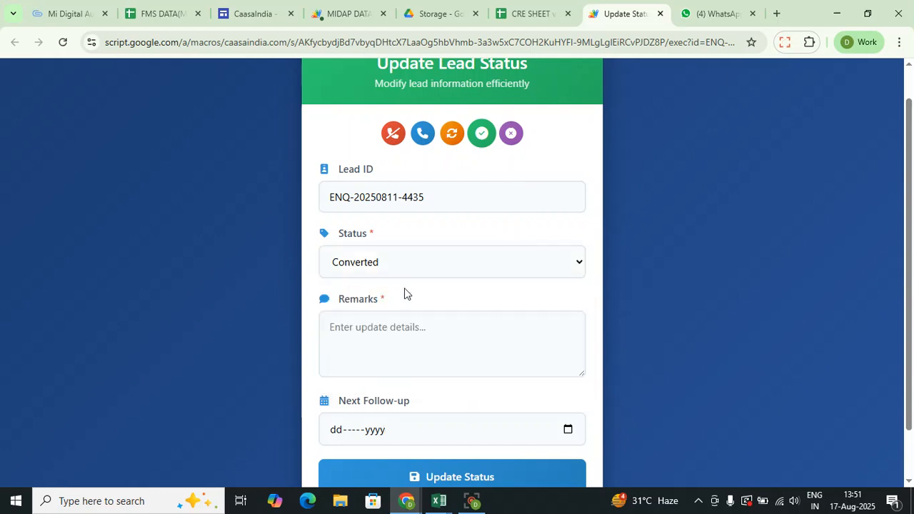
# Set the lead's Status to Follow Up and check the Remarks and Next Follow-up fields.
pyautogui.click(408, 252)
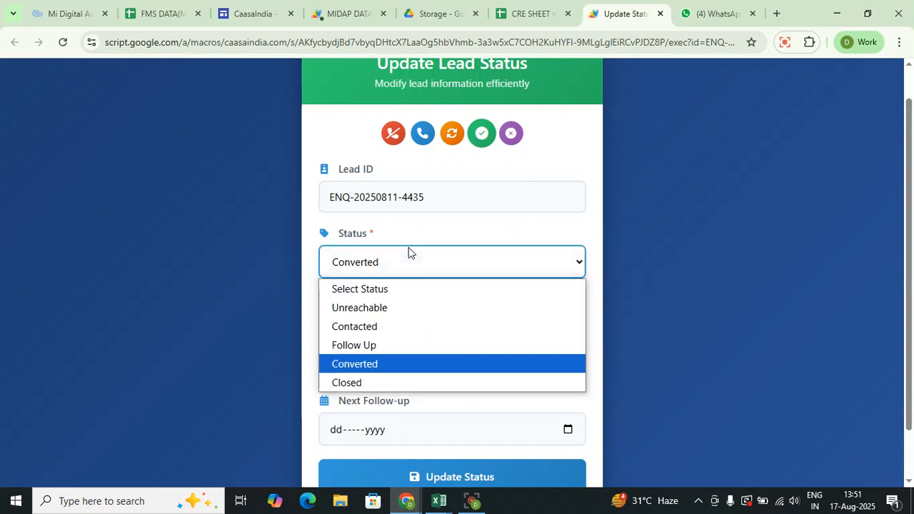
pyautogui.click(376, 348)
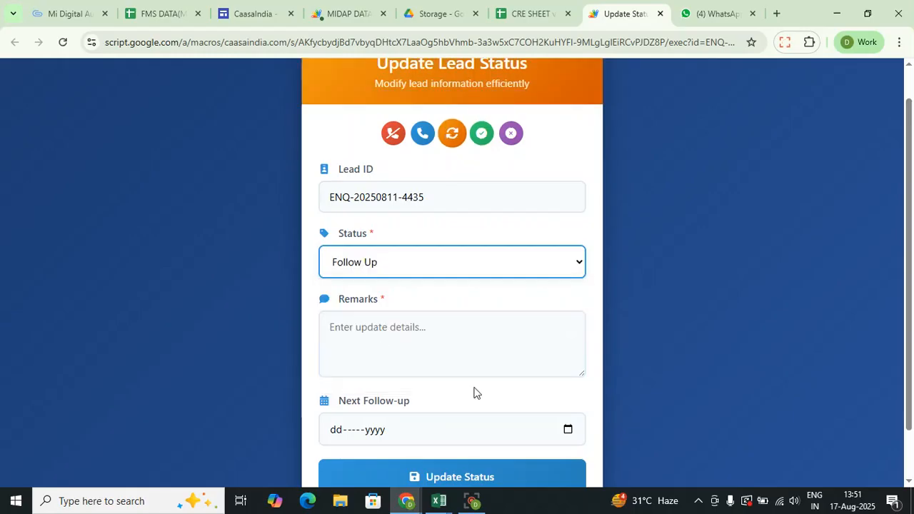
pyautogui.click(541, 356)
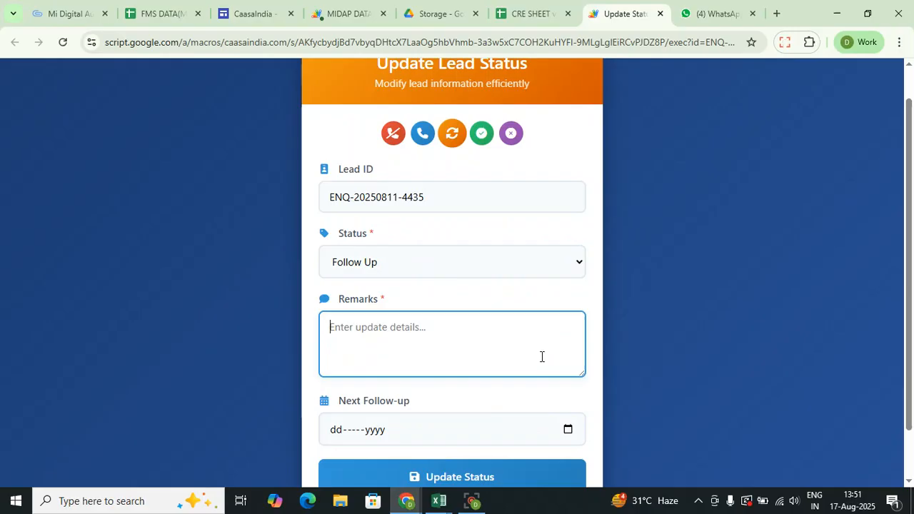
pyautogui.click(568, 431)
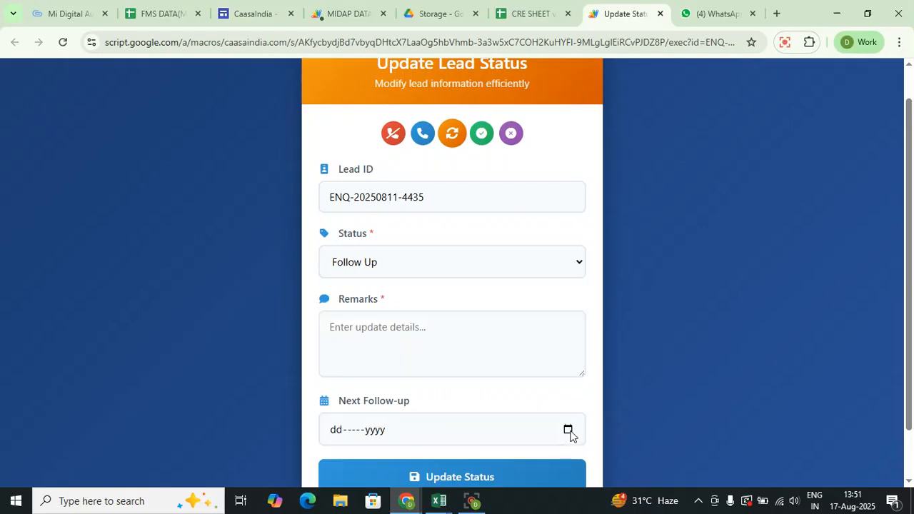
# Enter the remark "He said will talk at 5:00 PM" and set the Next Follow-up date to 17-Aug-2025.
pyautogui.click(497, 362)
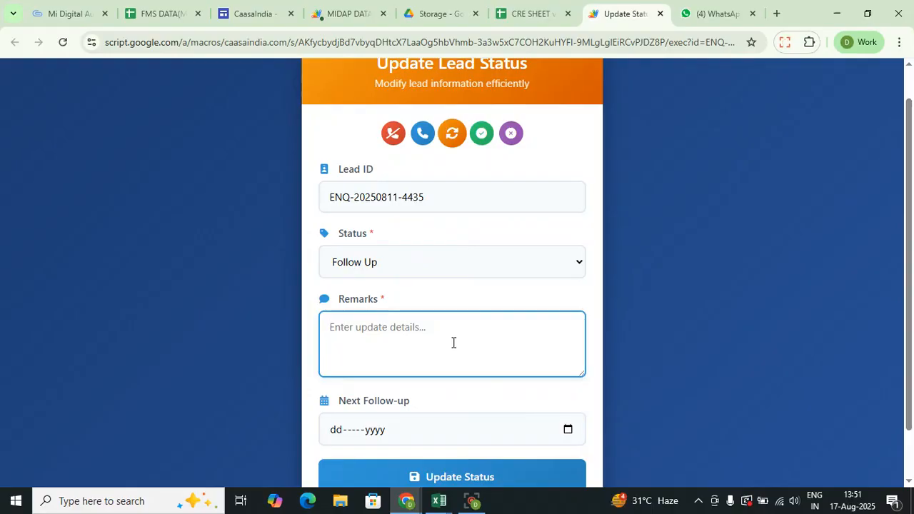
pyautogui.write('He s')
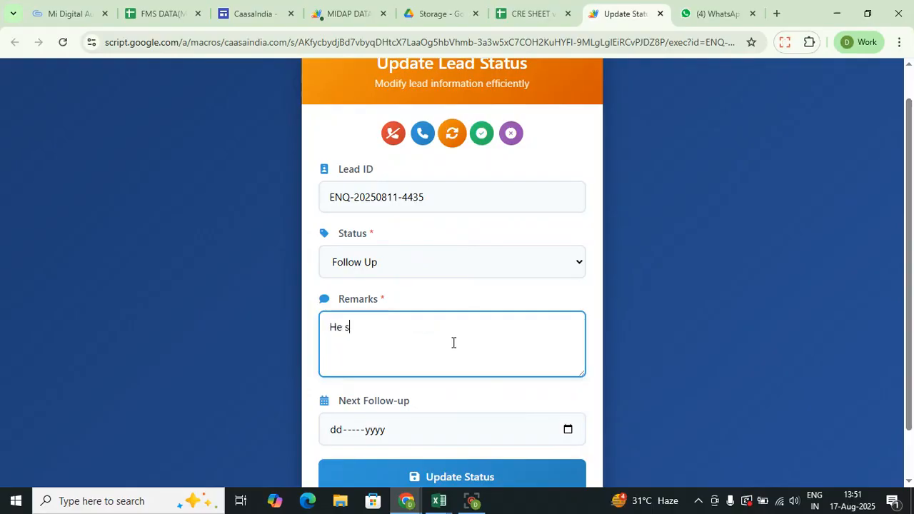
pyautogui.write('aid will')
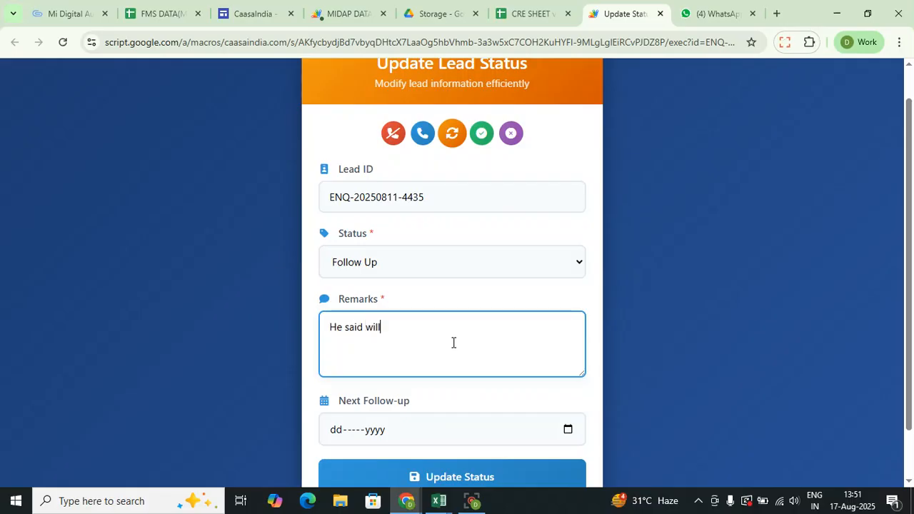
pyautogui.write('talk')
pyautogui.press('BackSpace')
pyautogui.press('BackSpace')
pyautogui.press('BackSpace')
pyautogui.press('BackSpace')
pyautogui.write('talk')
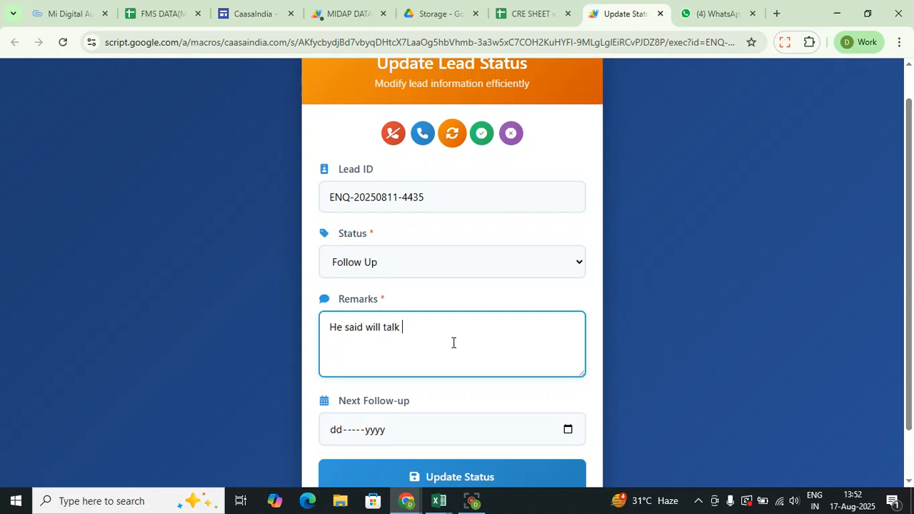
pyautogui.write(' at 5 Pm')
pyautogui.press('BackSpace')
pyautogui.press('BackSpace')
pyautogui.write(':00 PM')
pyautogui.click(568, 431)
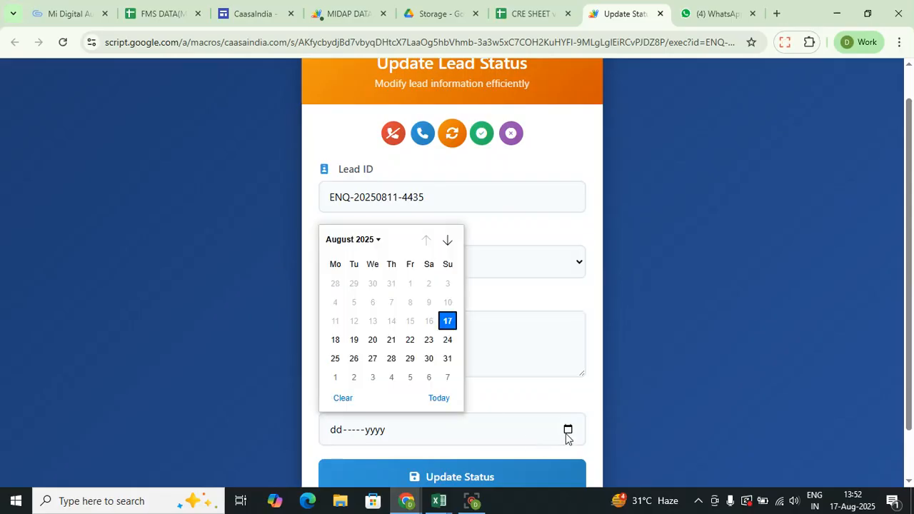
pyautogui.click(450, 326)
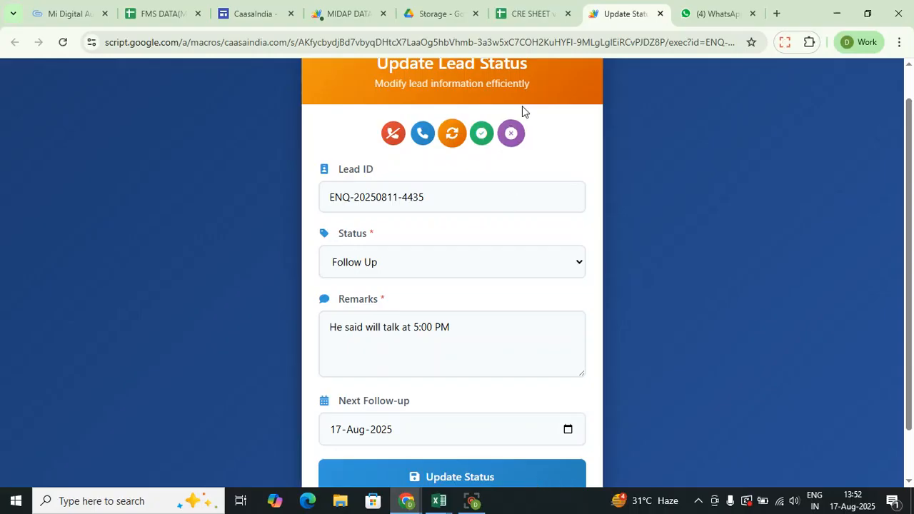
# Return to CRE SHEET v2 and go across row 105 to its Last Call entry.
pyautogui.click(535, 11)
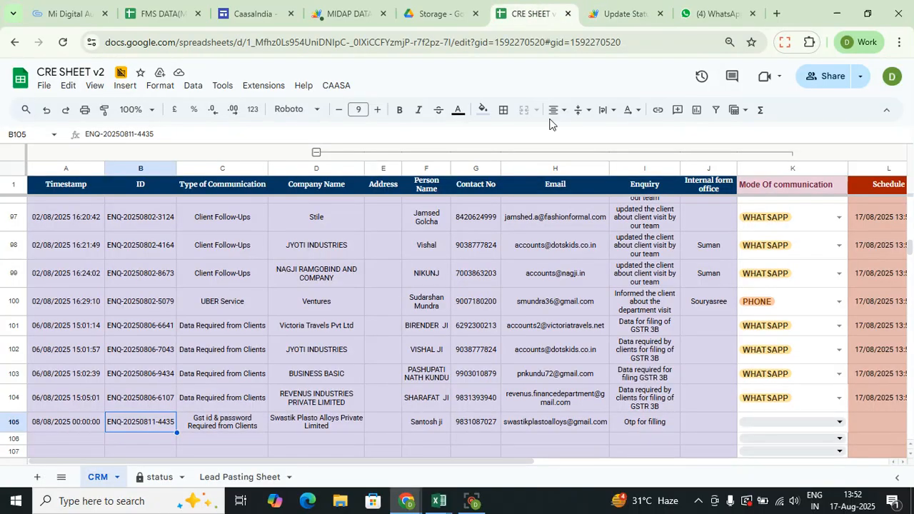
pyautogui.press('Right')
pyautogui.press('Right')
pyautogui.press('Right')
pyautogui.press('Right')
pyautogui.press('Right')
pyautogui.press('Right')
pyautogui.press('Right')
pyautogui.press('Right')
pyautogui.press('Right')
pyautogui.press('Right')
pyautogui.press('Right')
pyautogui.press('Right')
pyautogui.press('Right')
pyautogui.press('Right')
pyautogui.press('Left')
pyautogui.press('Left')
pyautogui.click(690, 421)
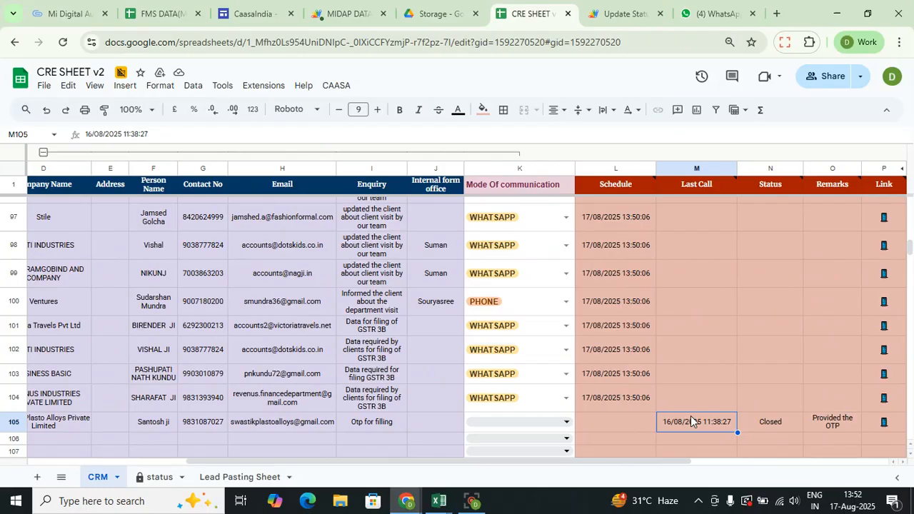
# Review the Status and Remarks of row 105 and compare them with the entries in the Update Lead Status form.
pyautogui.press('Right')
pyautogui.press('Right')
pyautogui.press('Right')
pyautogui.press('Right')
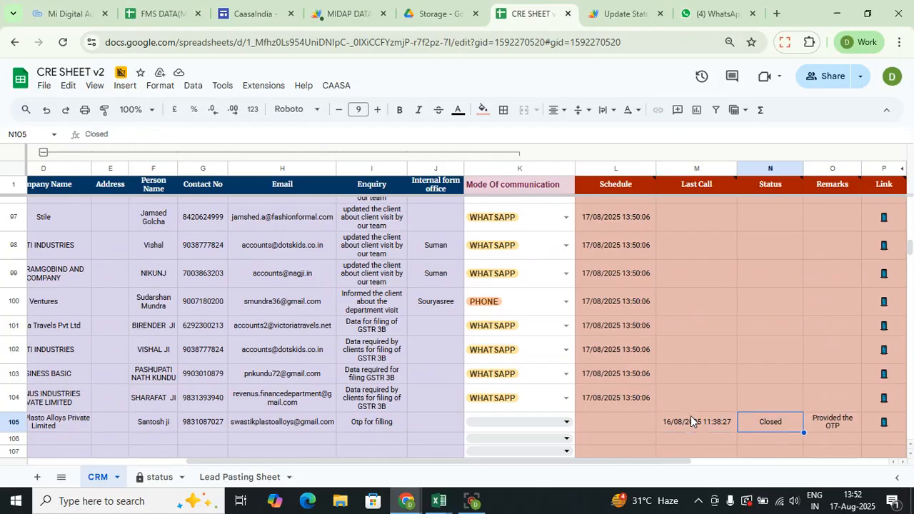
pyautogui.press('Left')
pyautogui.press('Left')
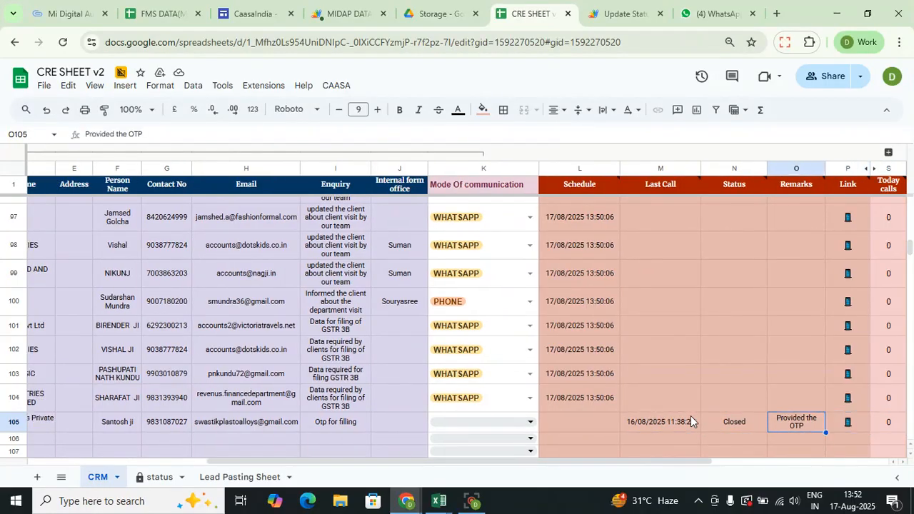
pyautogui.press('Right')
pyautogui.press('Right')
pyautogui.press('Left')
pyautogui.press('Left')
pyautogui.click(620, 16)
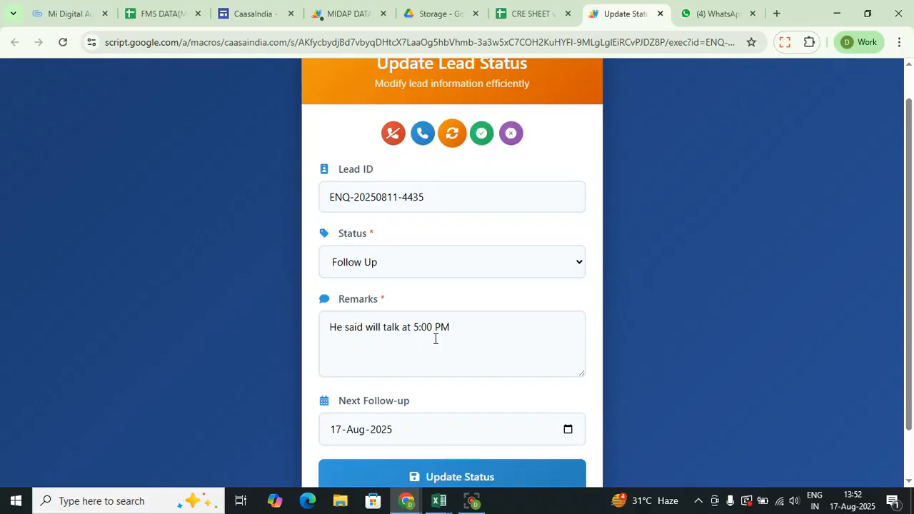
pyautogui.click(533, 14)
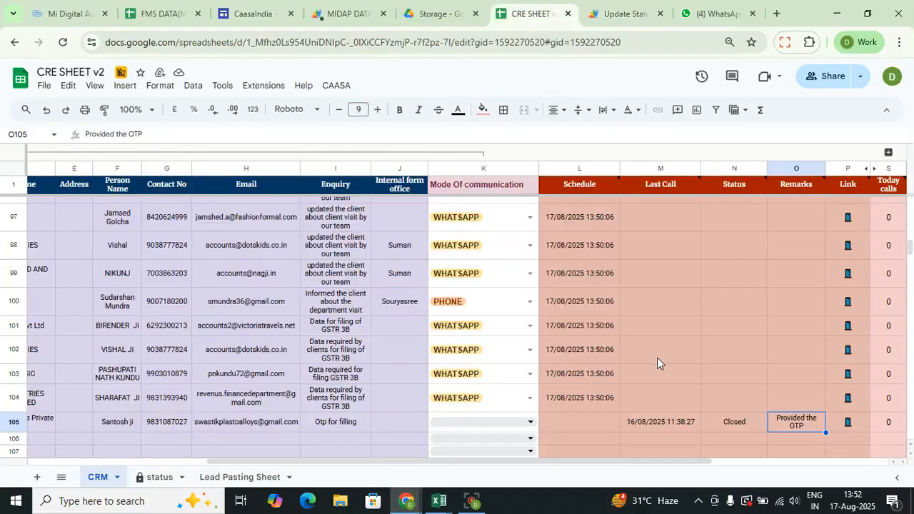